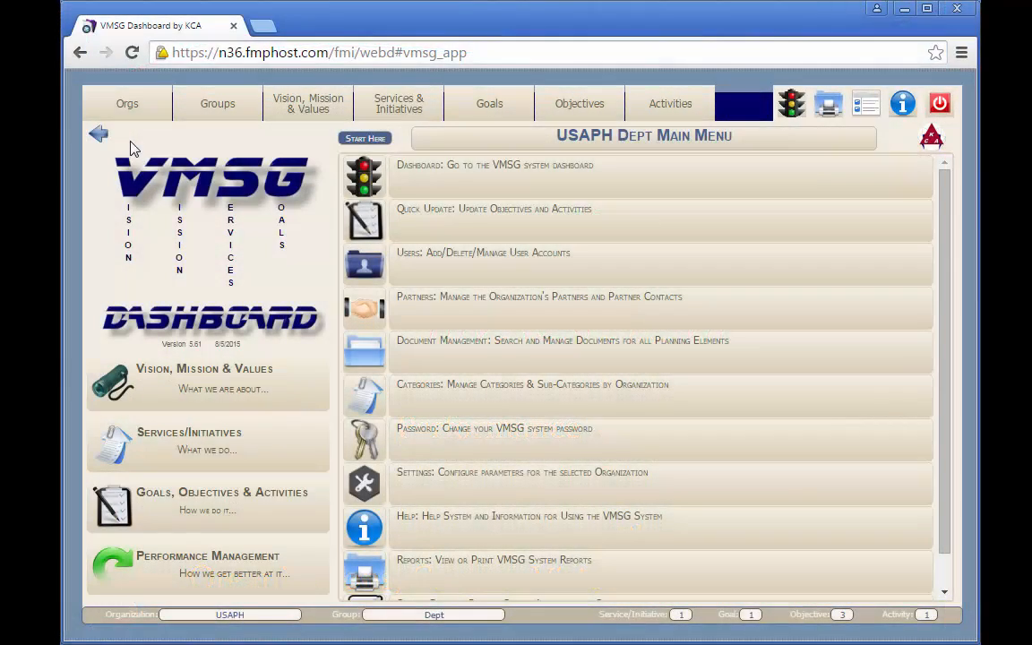
Step: Show the USAPH organization's groups in Group Selection & Management
{"action": "left_click", "coordinate": [130, 107]}
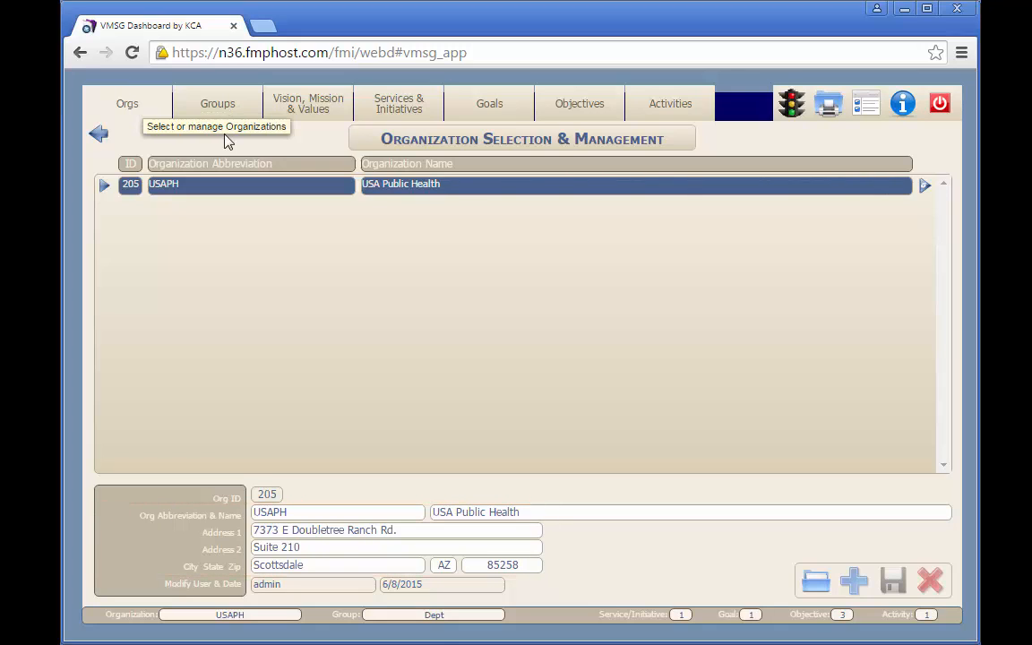
{"action": "left_click", "coordinate": [221, 109]}
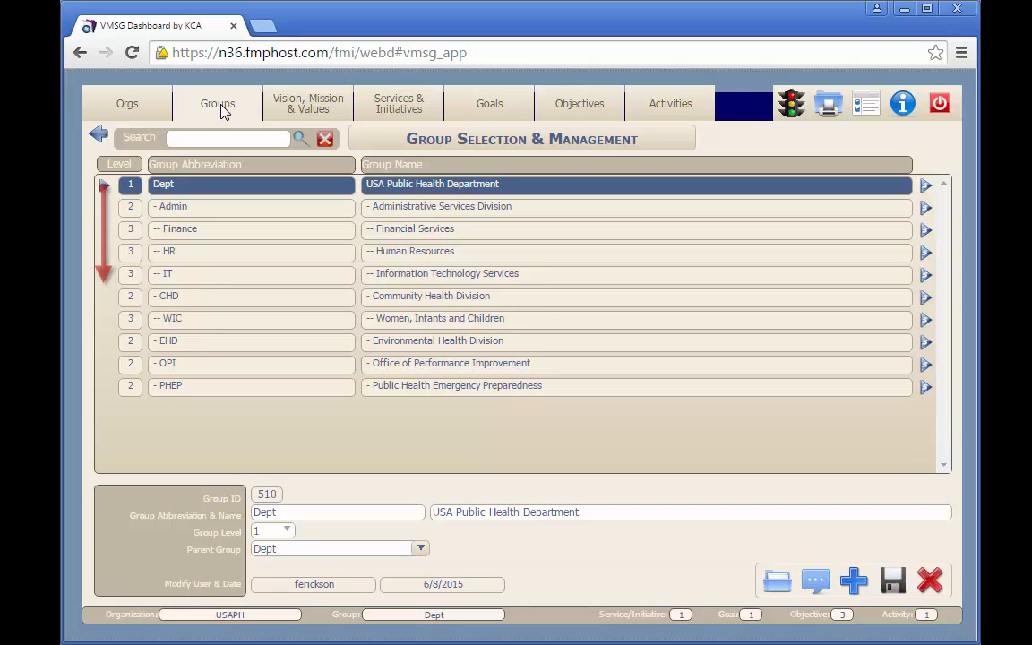
Step: View the Dept group's vision, mission statement and core values
{"action": "left_click", "coordinate": [301, 119]}
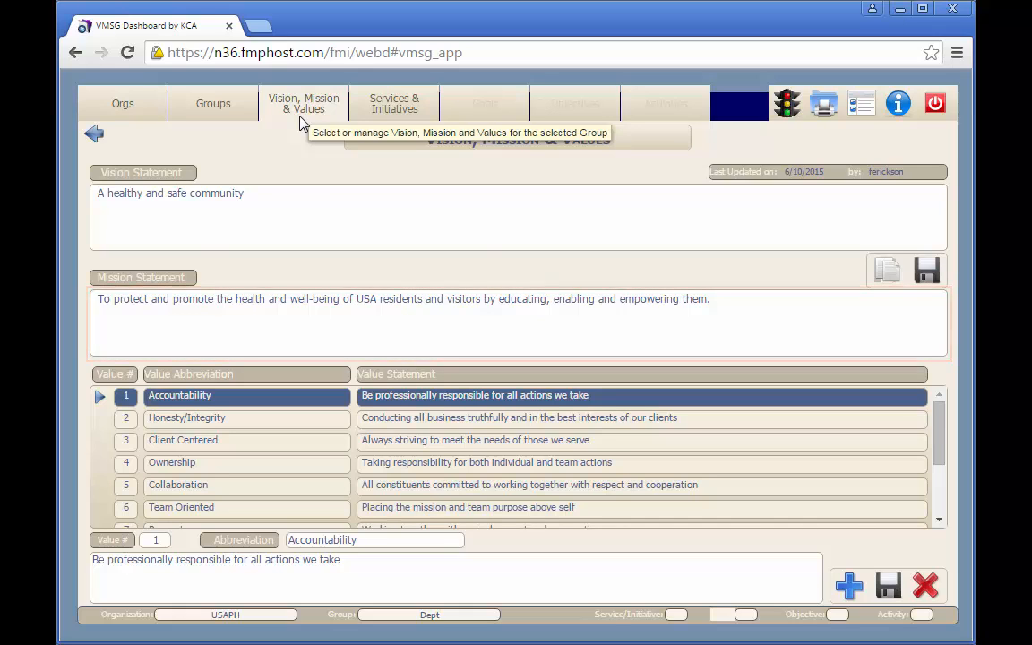
Step: Select the PHEP group and copy the parent department's vision, mission and values into it
{"action": "left_click", "coordinate": [220, 119]}
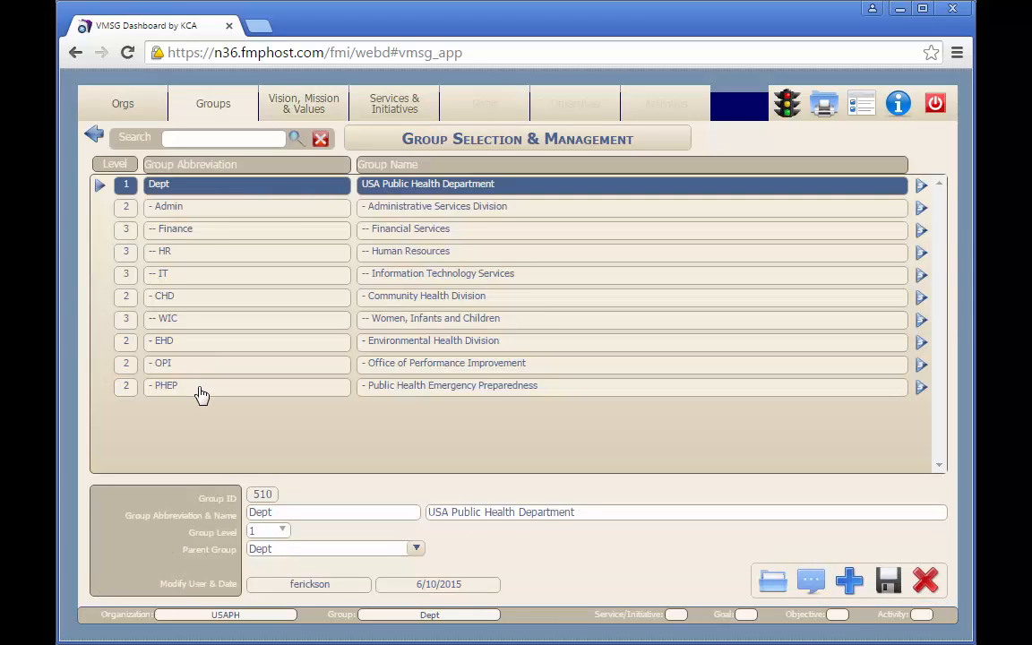
{"action": "left_click", "coordinate": [300, 109]}
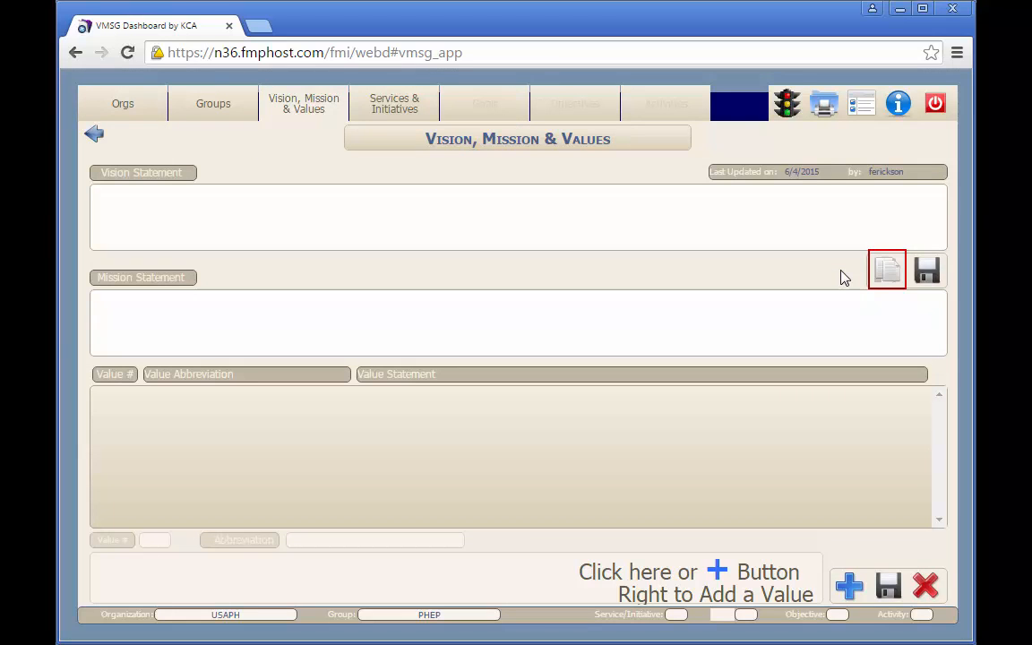
{"action": "left_click", "coordinate": [893, 281]}
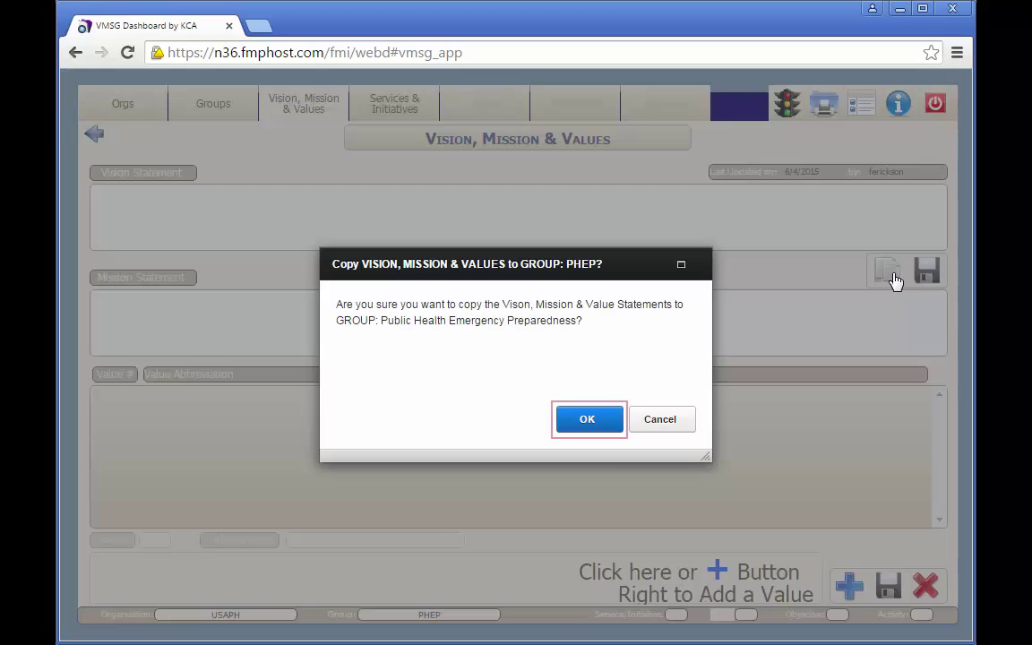
{"action": "left_click", "coordinate": [588, 420]}
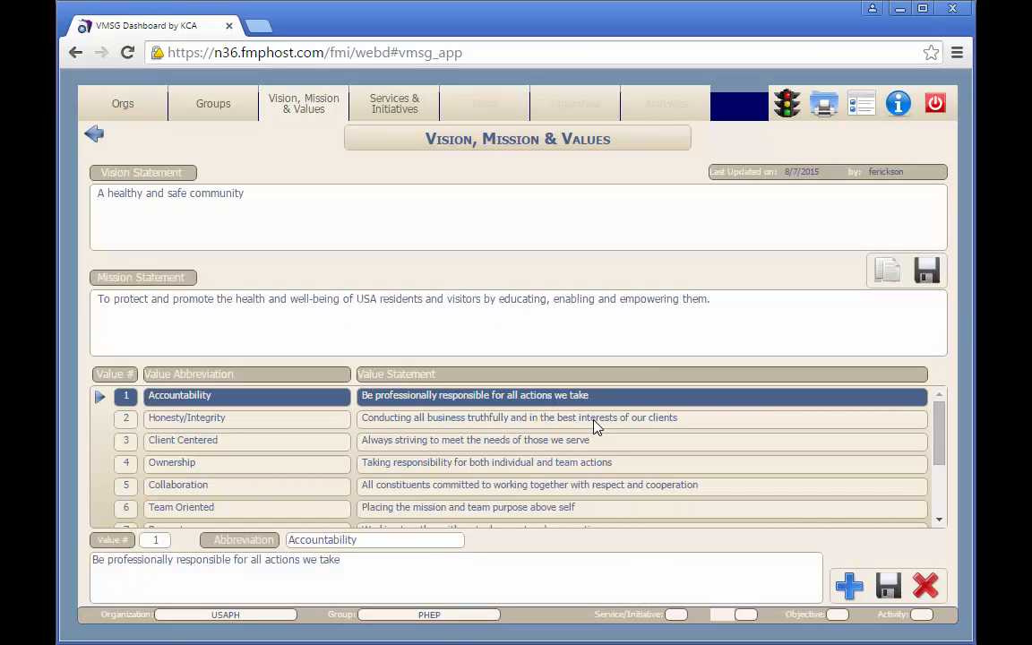
Step: Replace PHEP's mission with the emergency-preparedness wording and save the vision and mission
{"action": "left_click_drag", "start_coordinate": [720, 297], "coordinate": [94, 298]}
{"action": "type", "text": "To protect the health and well-being of USA residents and visitors by preparing for and preventing public health emergencies"}
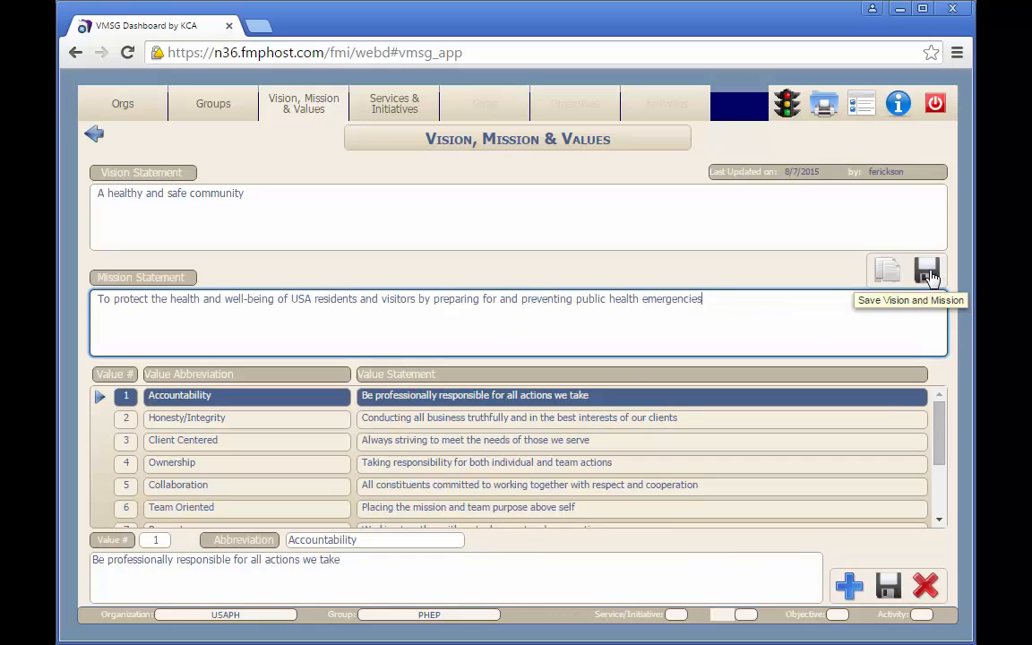
{"action": "left_click", "coordinate": [927, 273]}
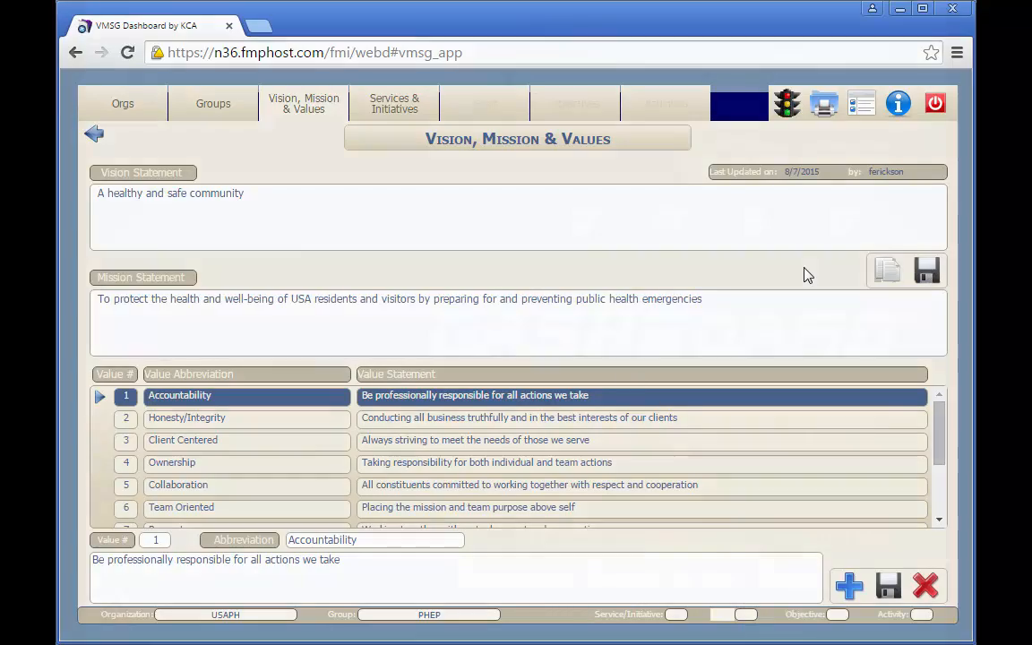